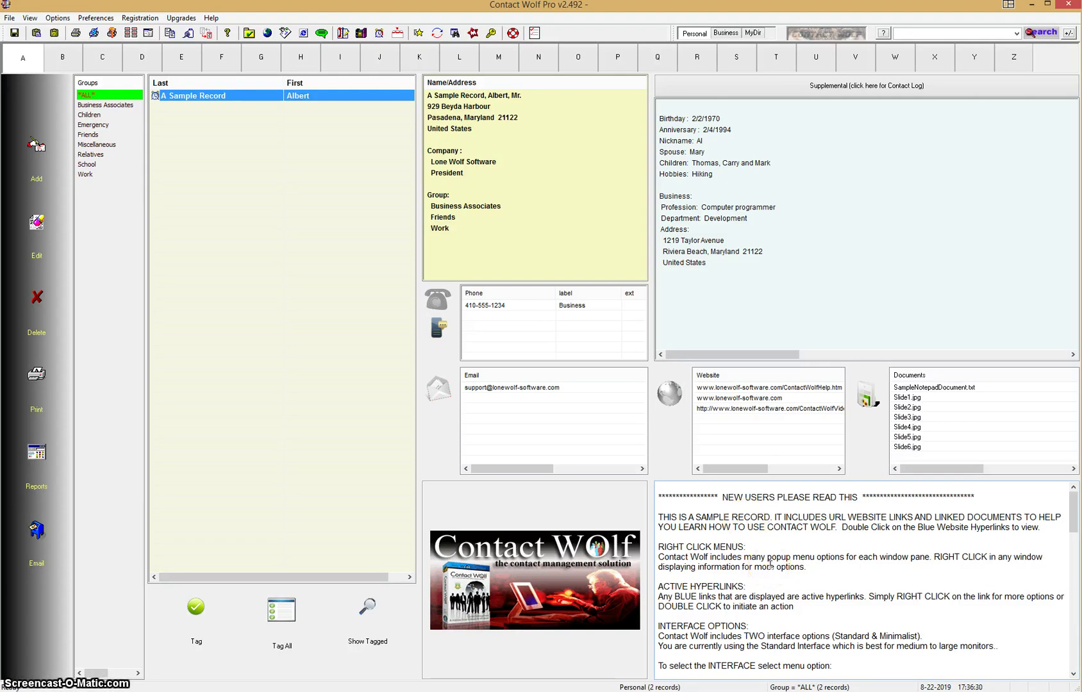
pyautogui.click(783, 545)
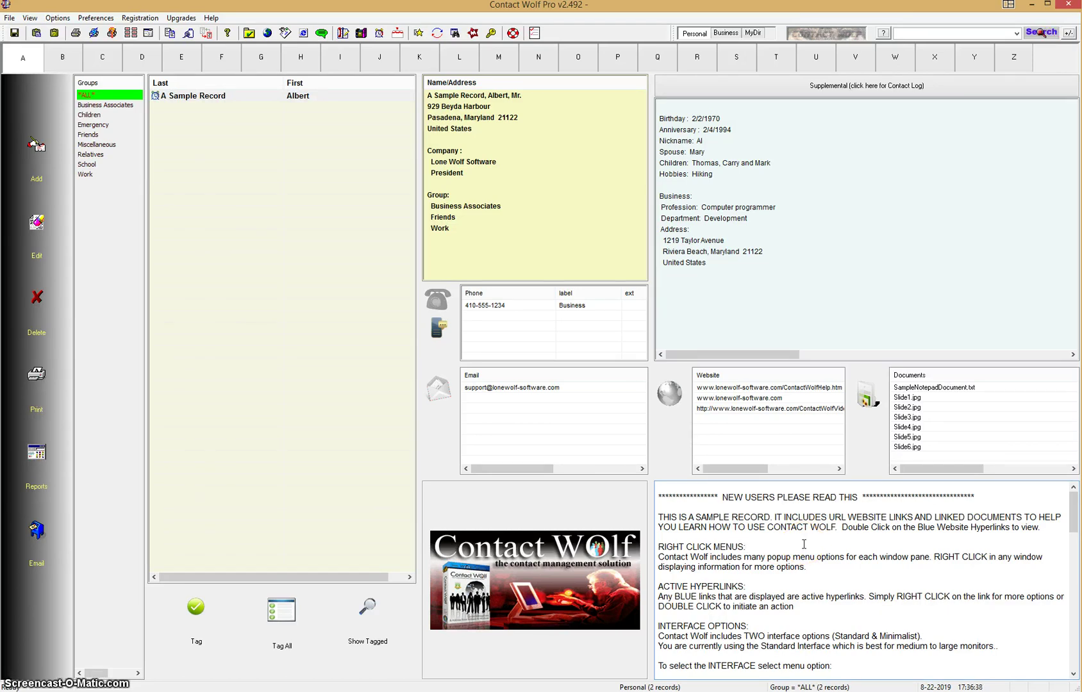
pyautogui.rightClick(807, 544)
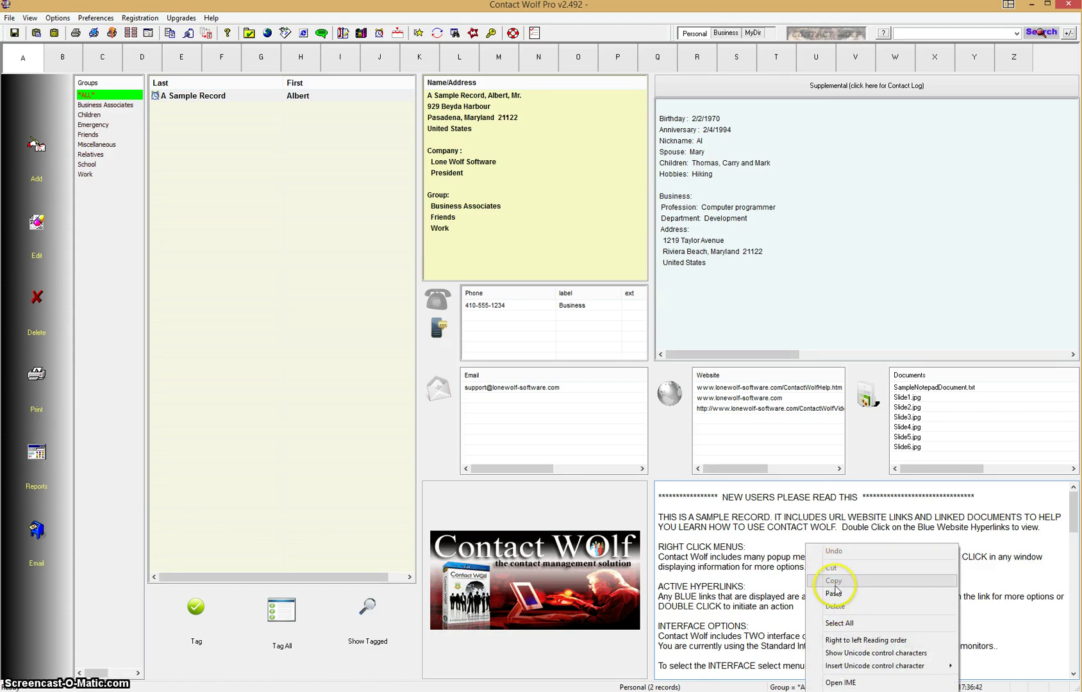
pyautogui.click(777, 539)
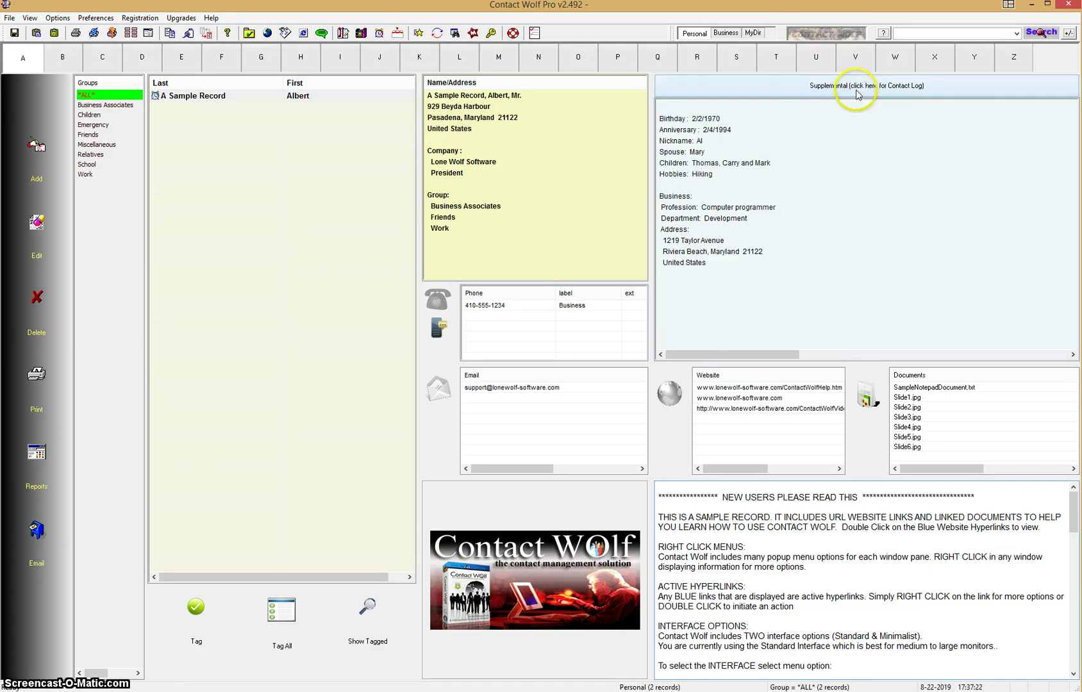
# Step: Show the sample contact's contact log and view the "Marketing meeting 2 - 4 pm" entry in its edit form, closing it without changes
pyautogui.click(894, 89)
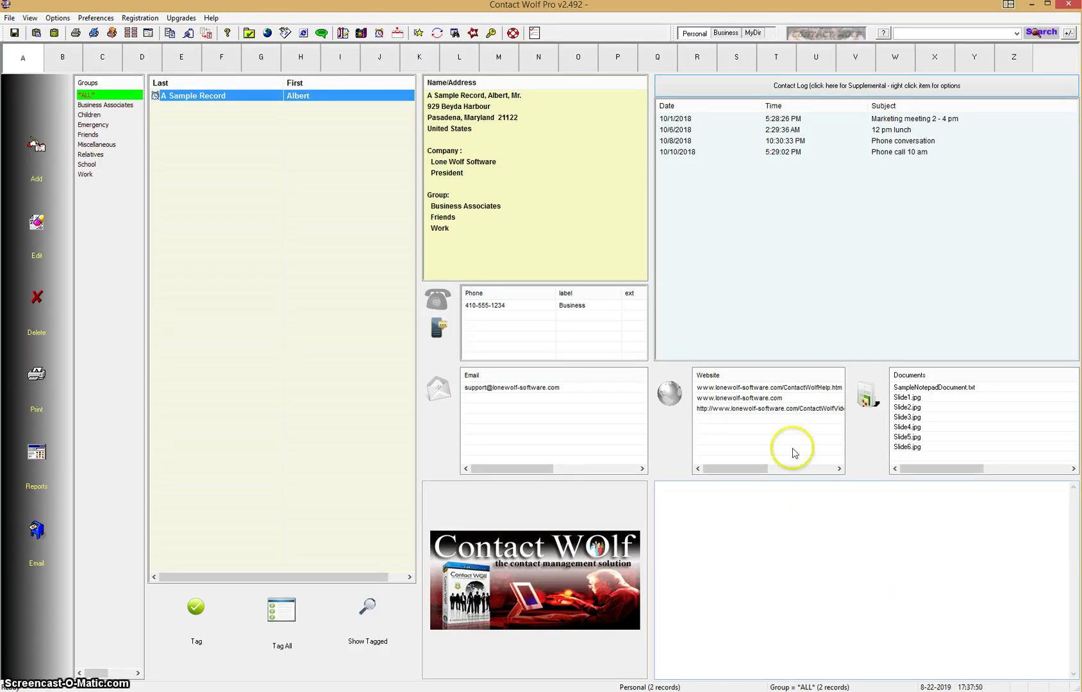
pyautogui.click(786, 120)
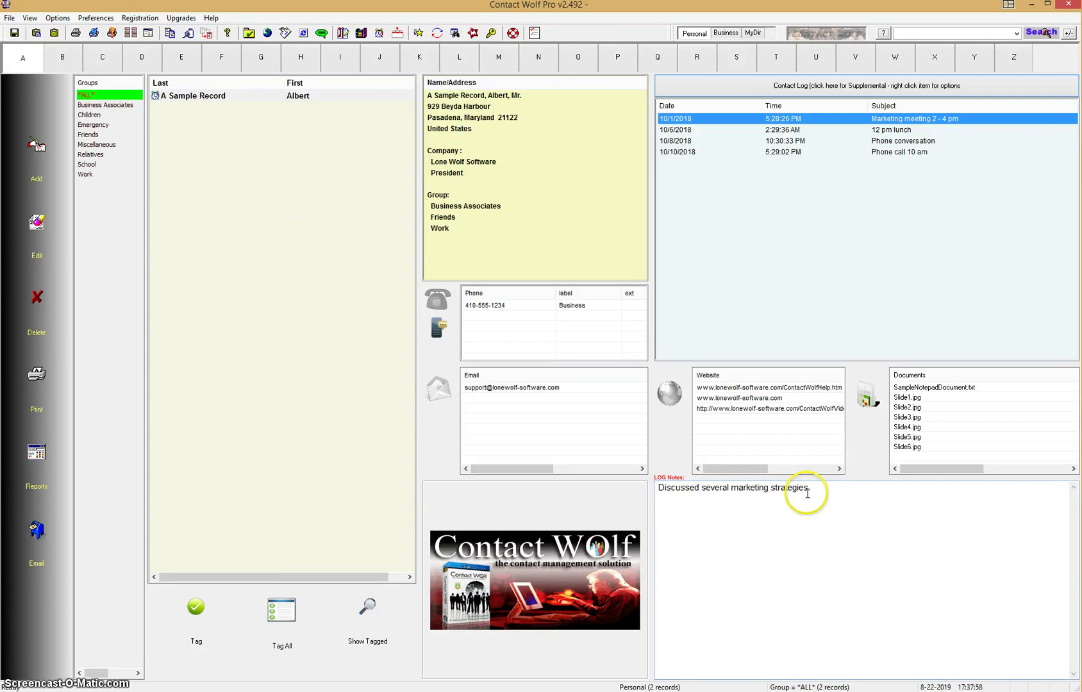
pyautogui.rightClick(693, 125)
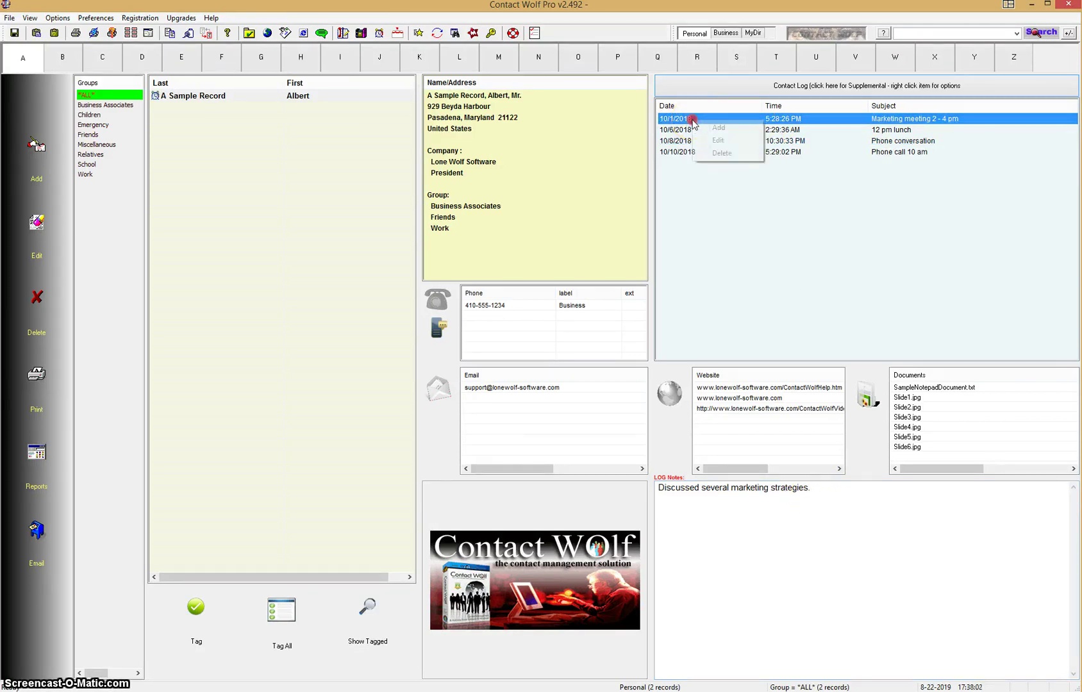
pyautogui.click(718, 141)
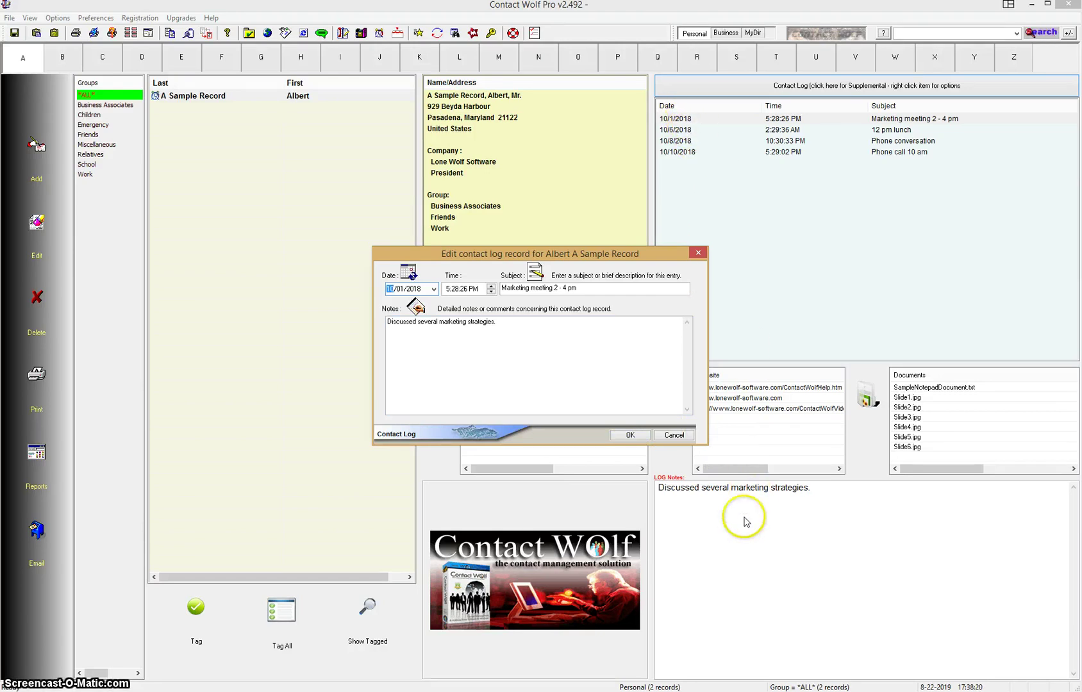
pyautogui.click(673, 435)
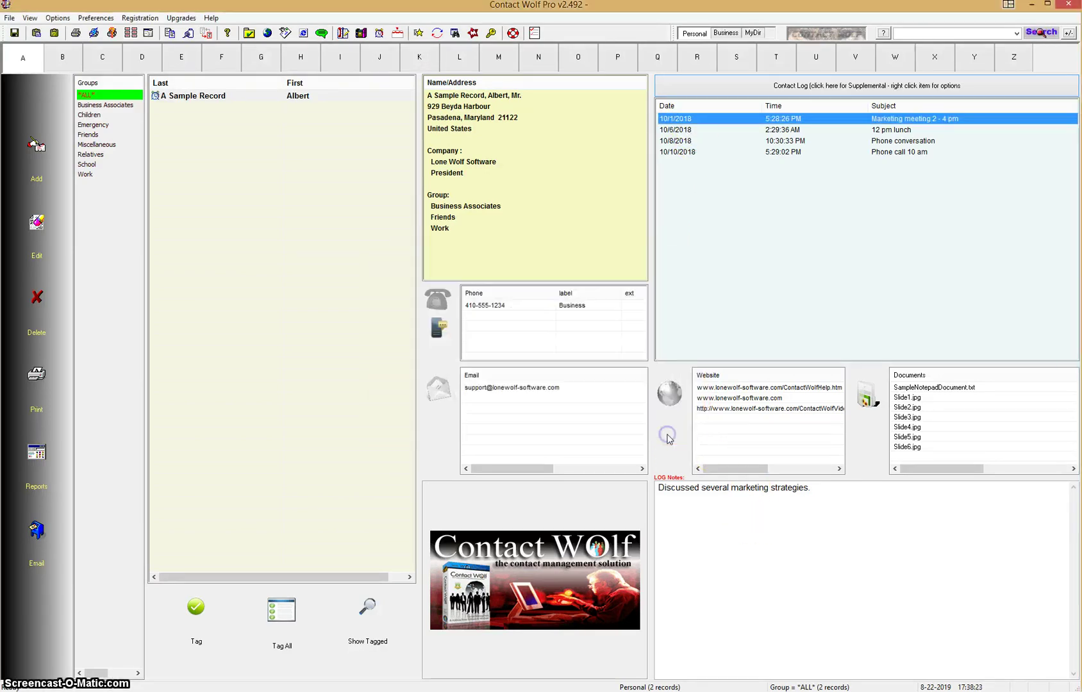
# Step: Append "Call back on Tuesday." to the marketing meeting's log notes and check it by switching to the "12 pm lunch" entry and back
pyautogui.click(840, 488)
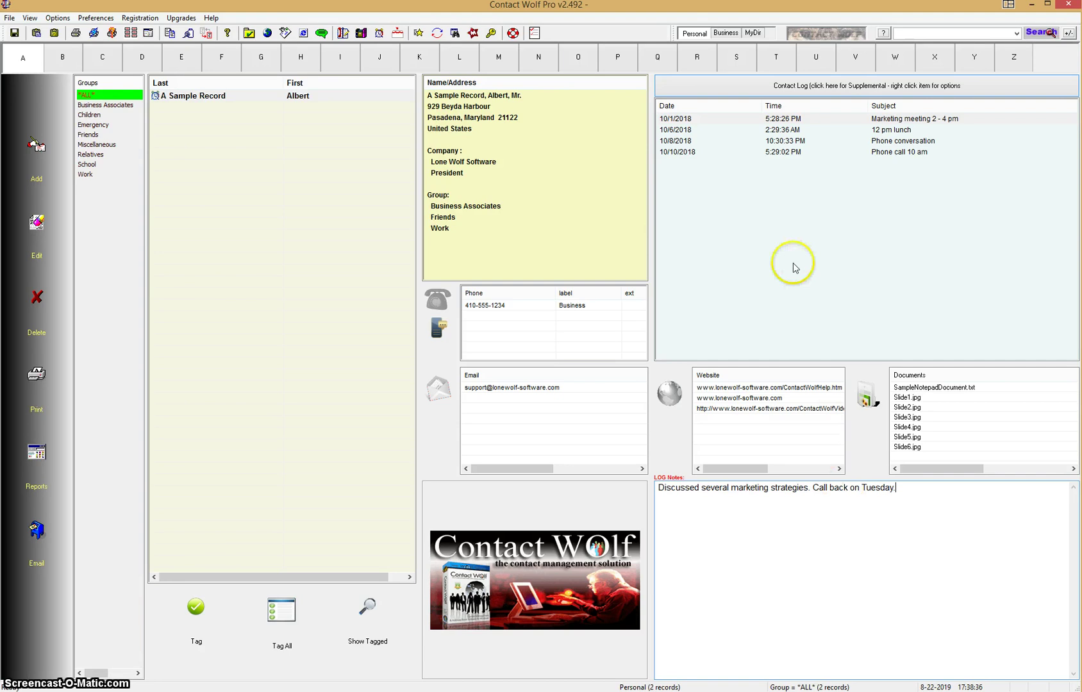
pyautogui.click(678, 130)
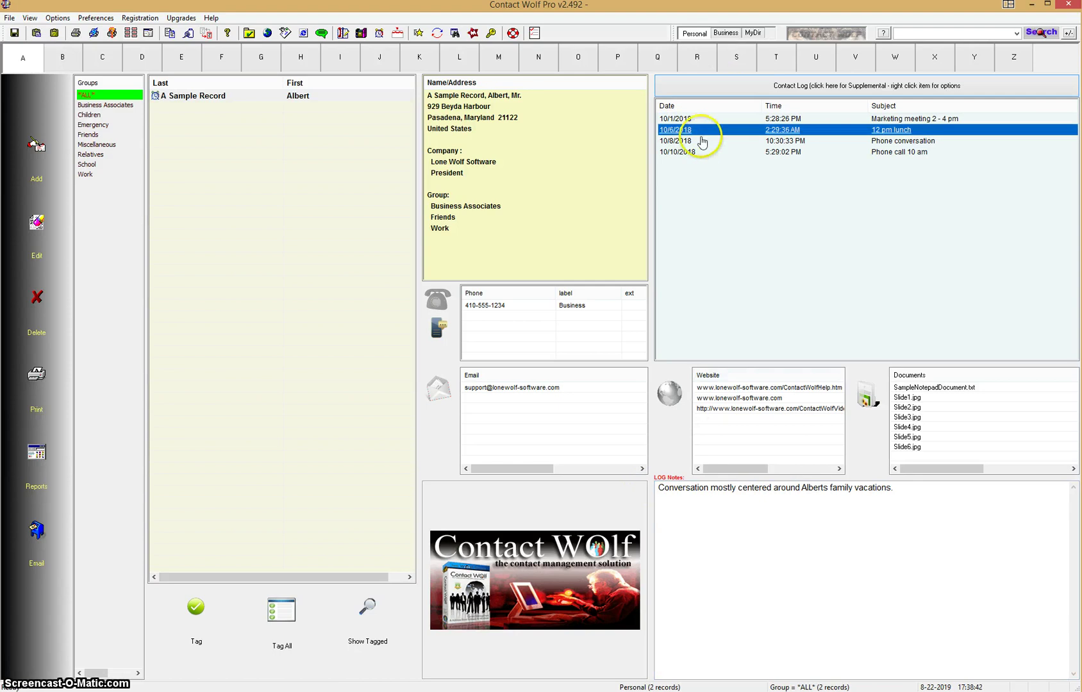
pyautogui.click(681, 118)
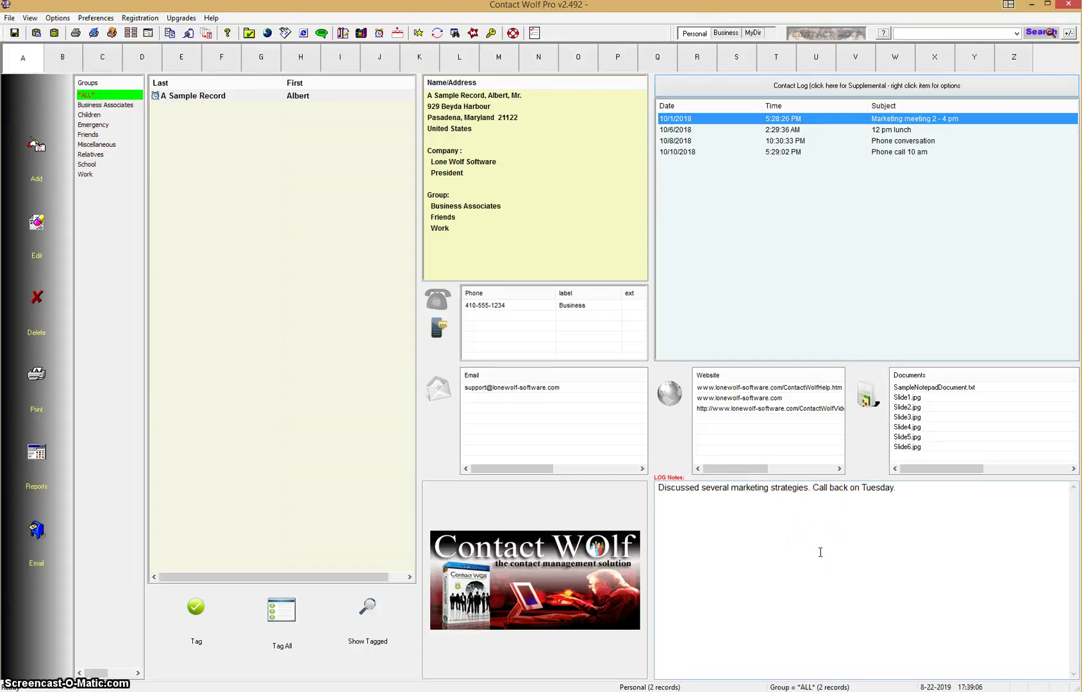
pyautogui.rightClick(840, 538)
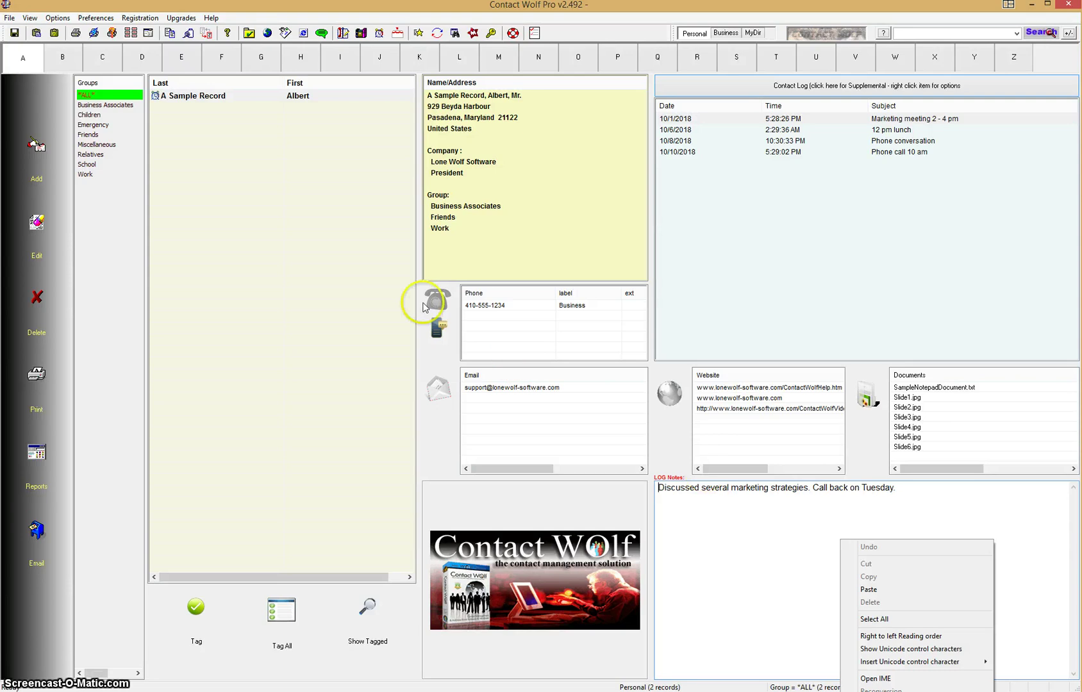
pyautogui.click(767, 565)
pyautogui.click(813, 553)
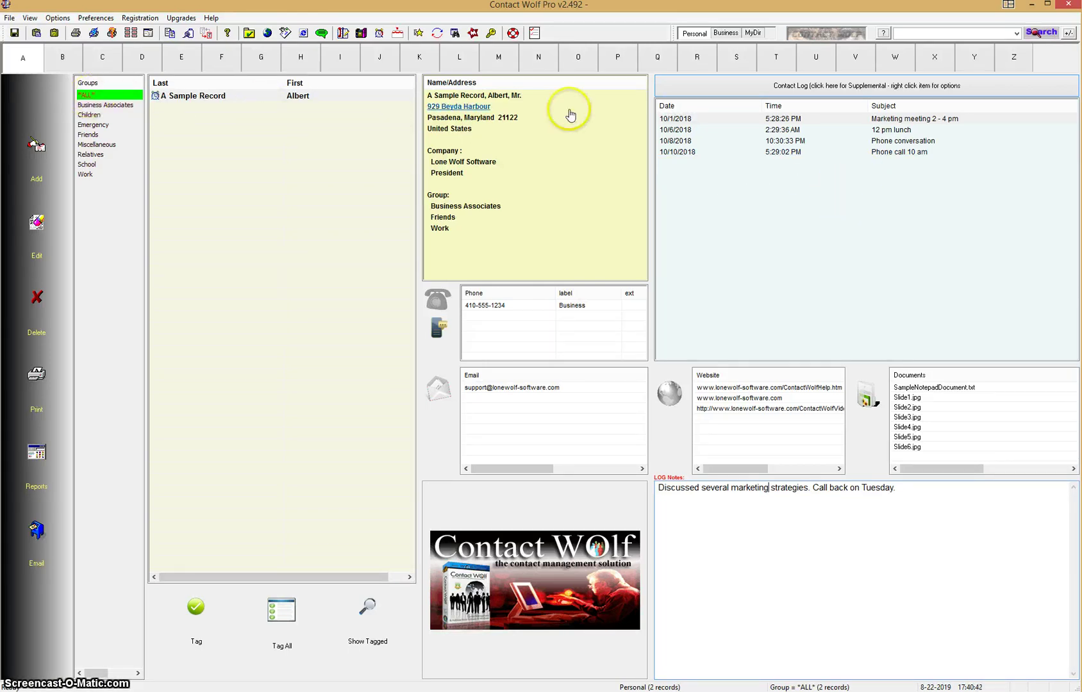
# Step: Toggle the sample contact's details between the supplemental information and the contact log, finishing on the contact log
pyautogui.click(872, 87)
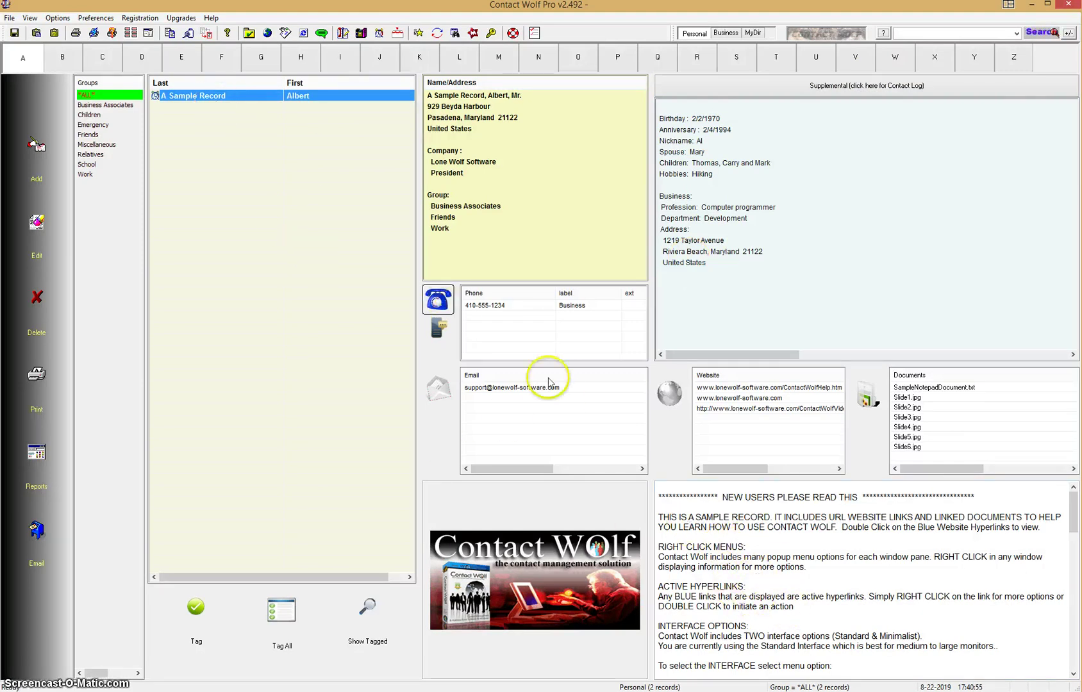
pyautogui.click(859, 90)
pyautogui.click(862, 93)
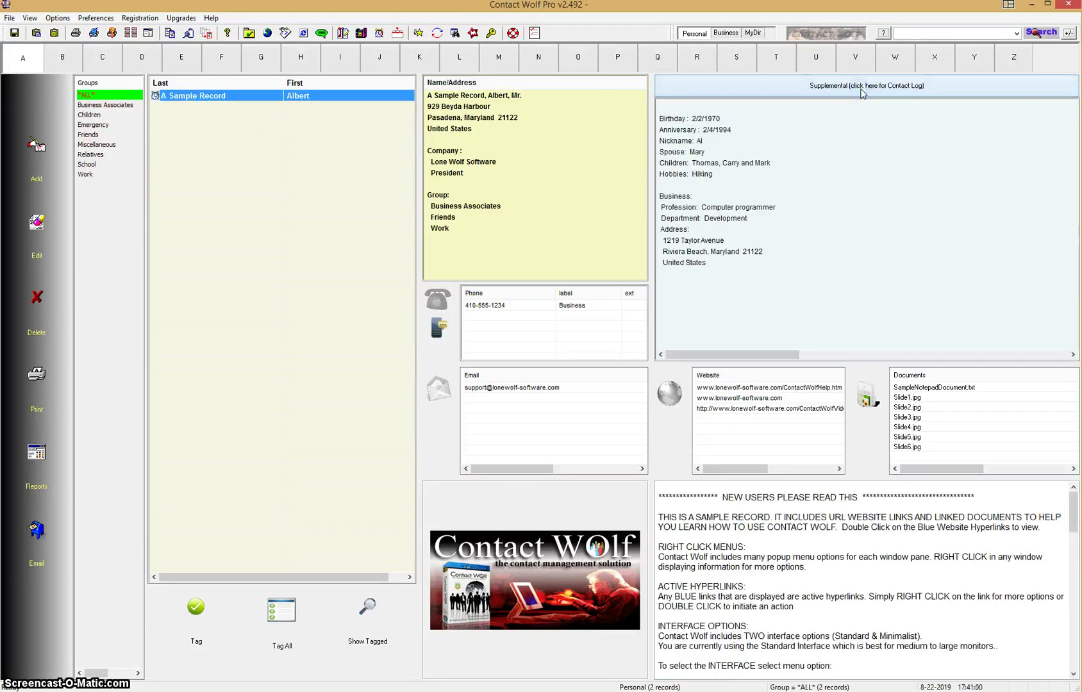
pyautogui.click(862, 90)
pyautogui.click(861, 91)
pyautogui.click(861, 91)
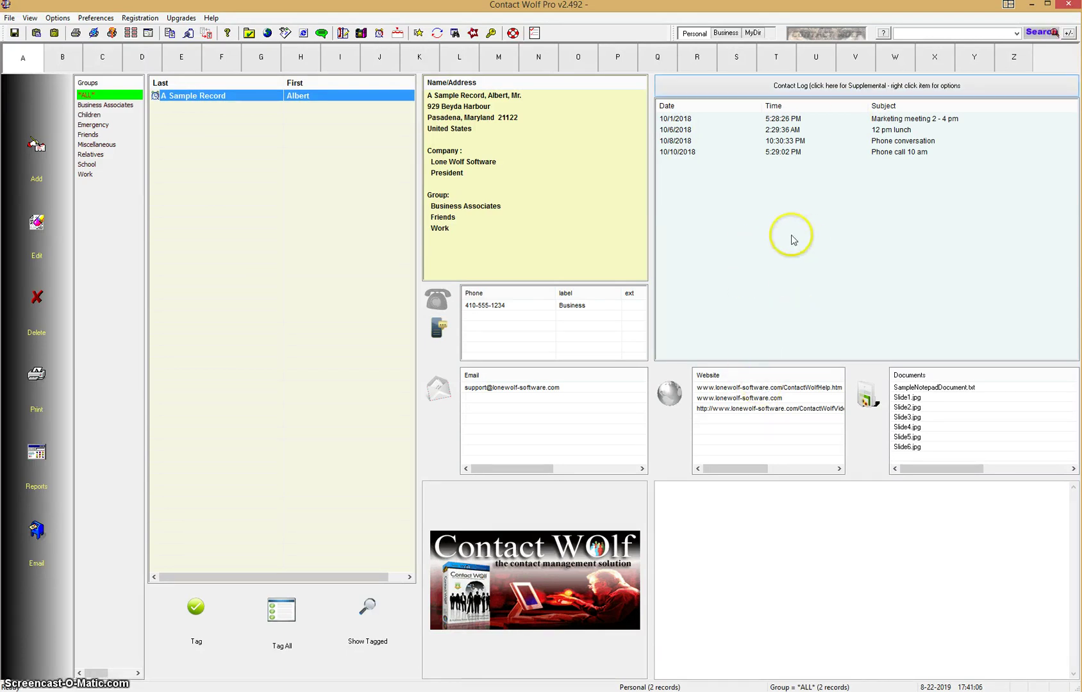
# Step: Add a contact log entry with subject "Phone Call" and notes "Discussed sales strategies.", and select it to view its notes
pyautogui.rightClick(753, 208)
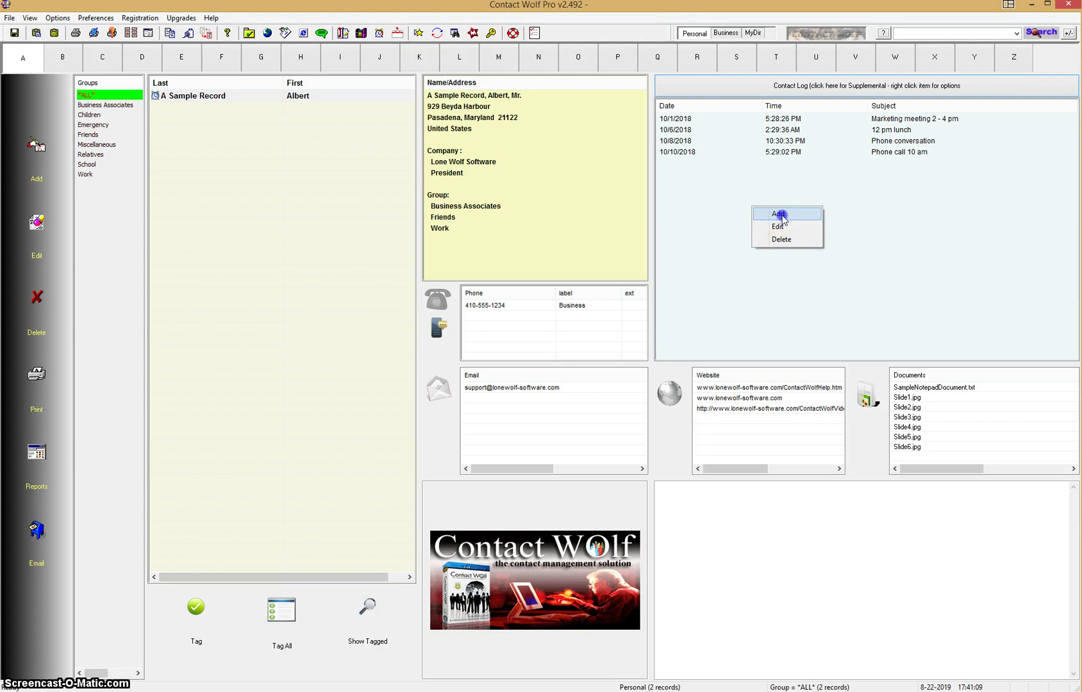
pyautogui.click(779, 214)
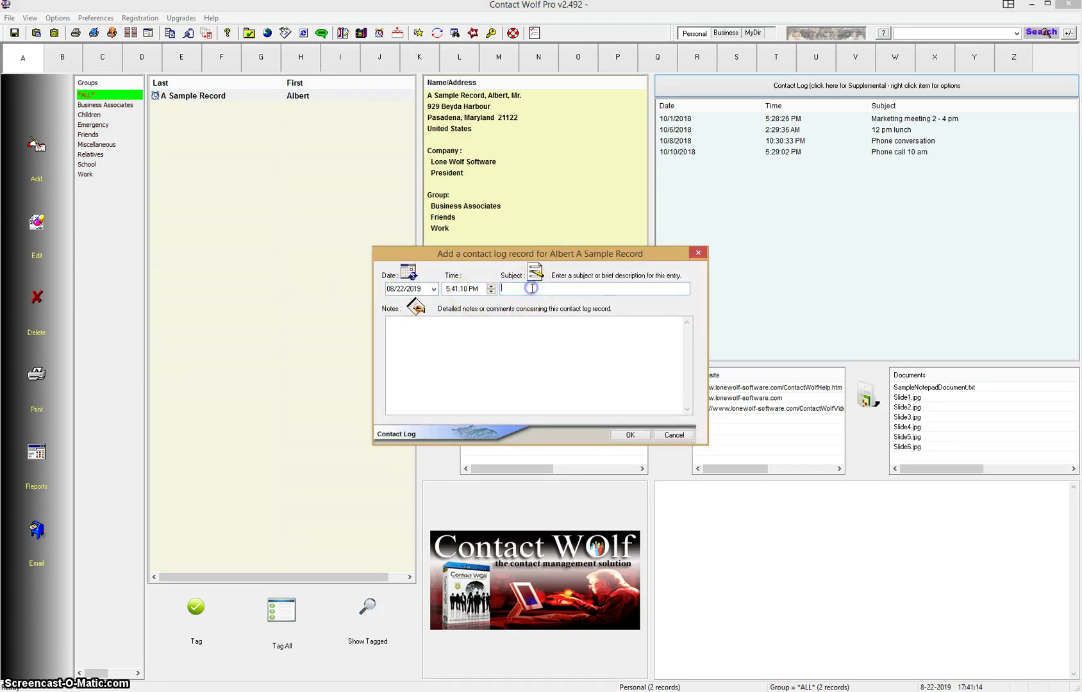
pyautogui.click(641, 289)
pyautogui.write('Phone Call')
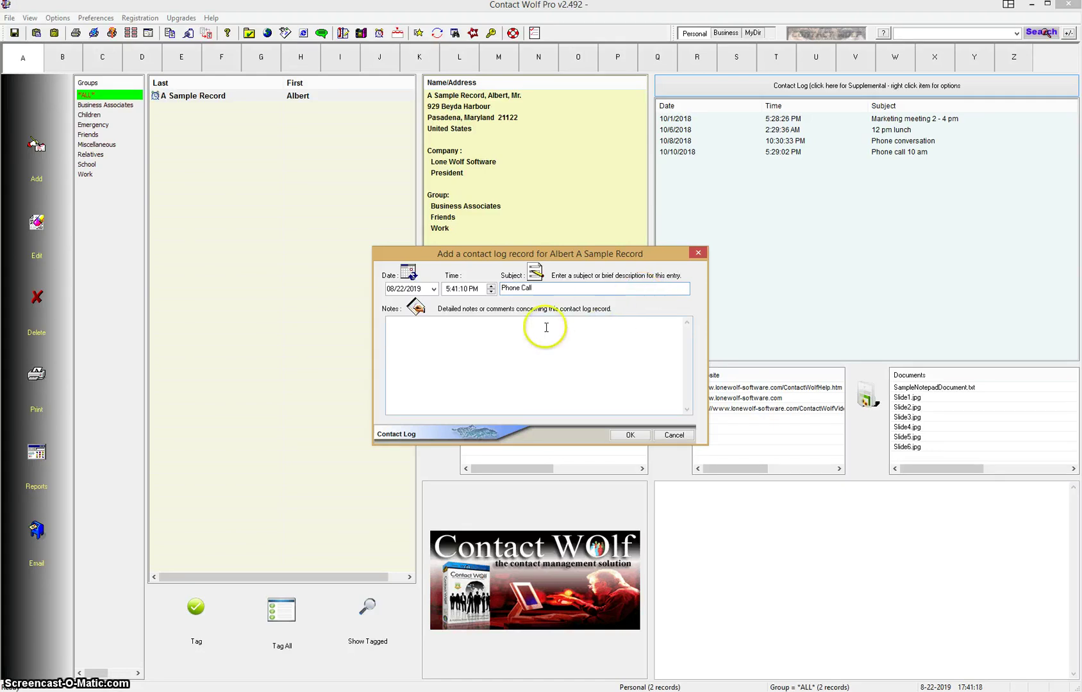
pyautogui.click(472, 333)
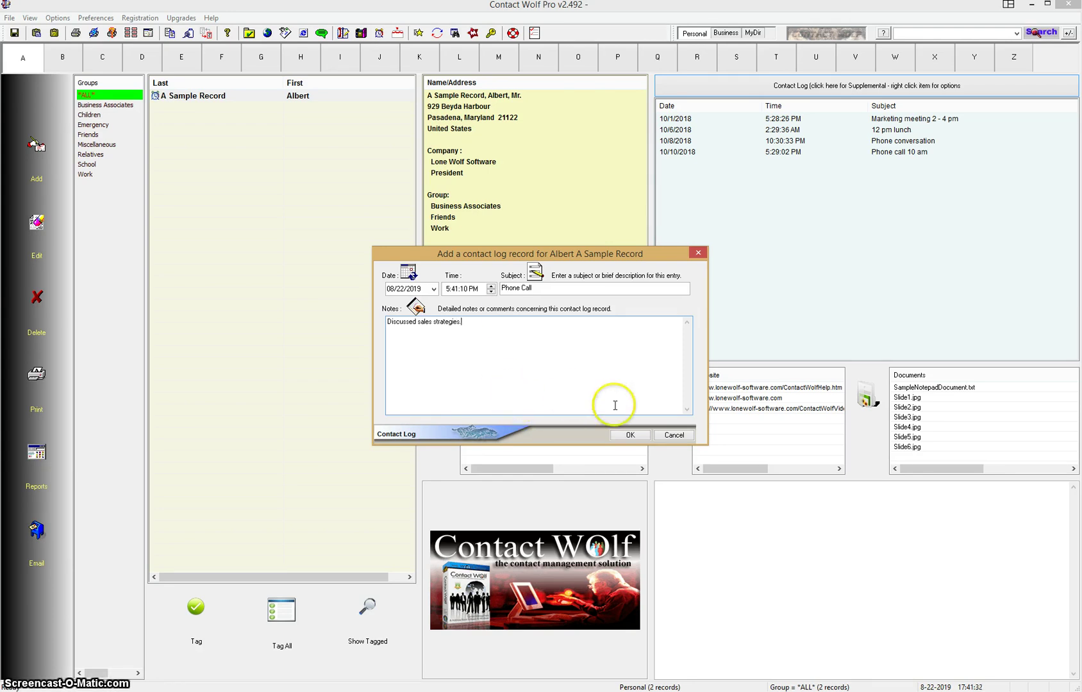
pyautogui.click(632, 436)
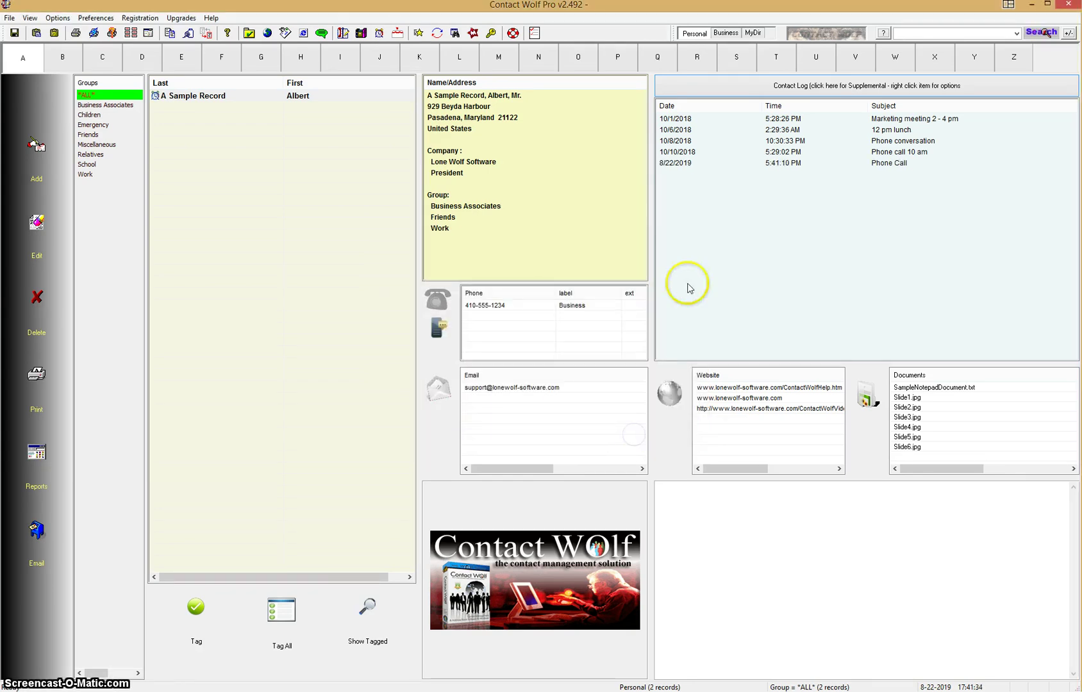
pyautogui.click(691, 165)
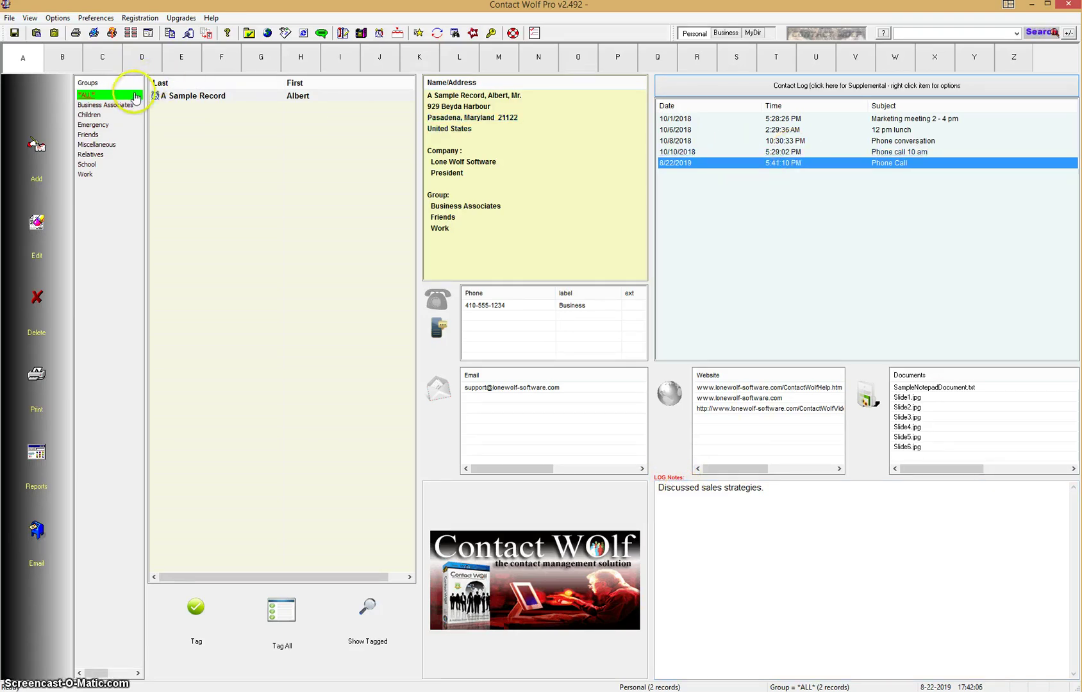
# Step: Compare the supplemental and contact log views once more, finishing on the supplemental information with the contact's general notes
pyautogui.click(848, 88)
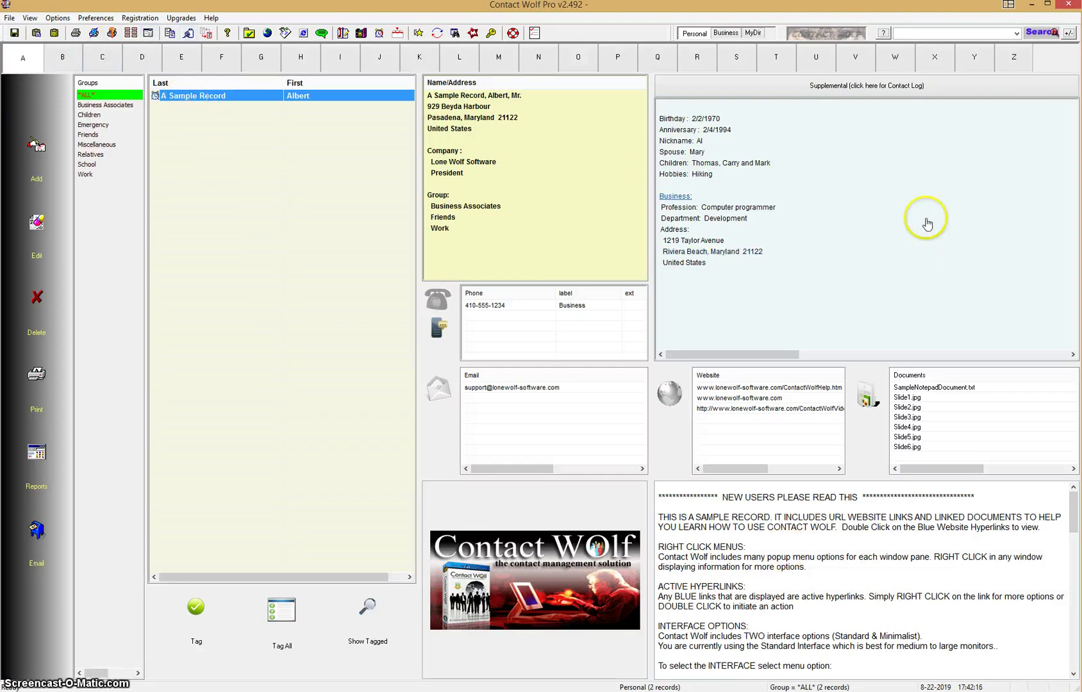
pyautogui.click(849, 93)
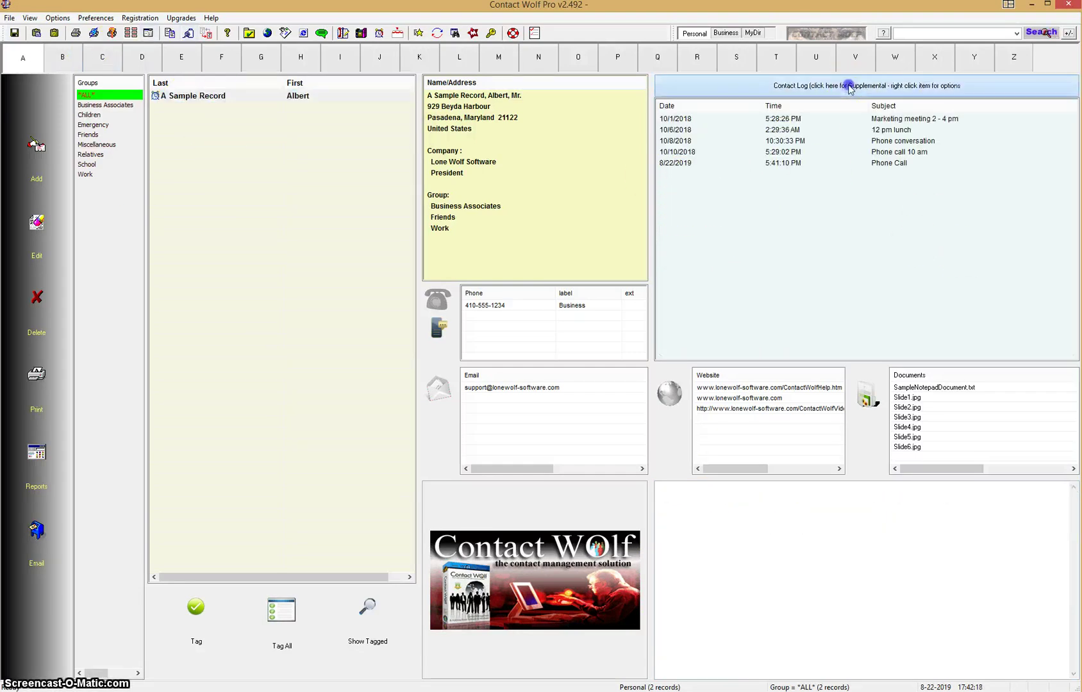
pyautogui.click(849, 91)
pyautogui.click(850, 89)
pyautogui.click(849, 89)
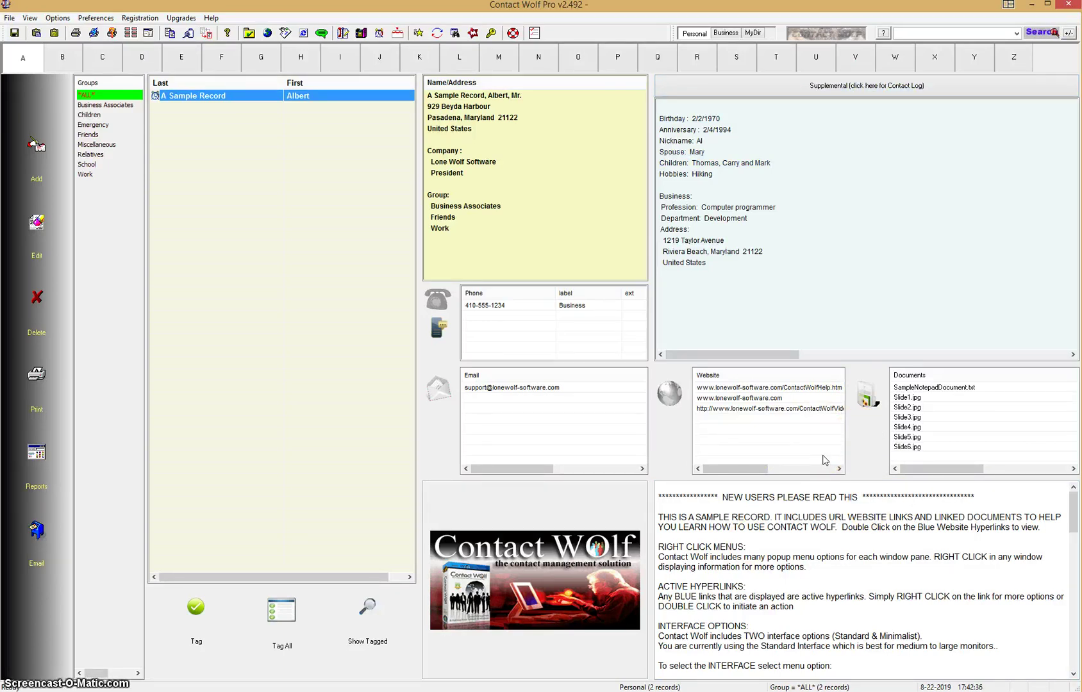
pyautogui.click(799, 439)
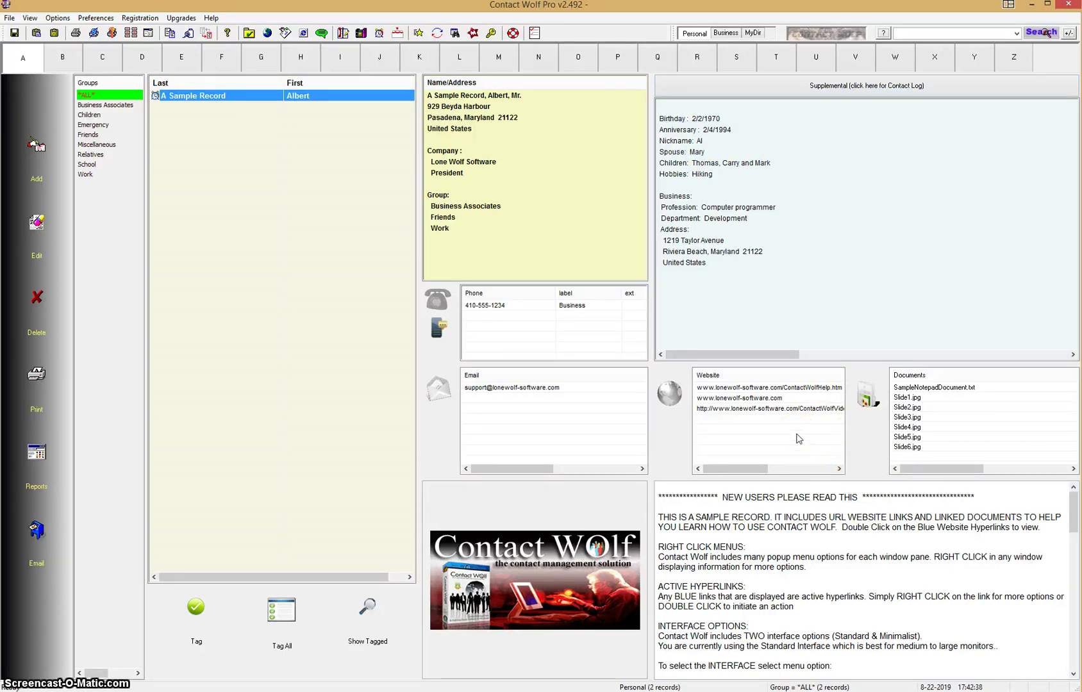